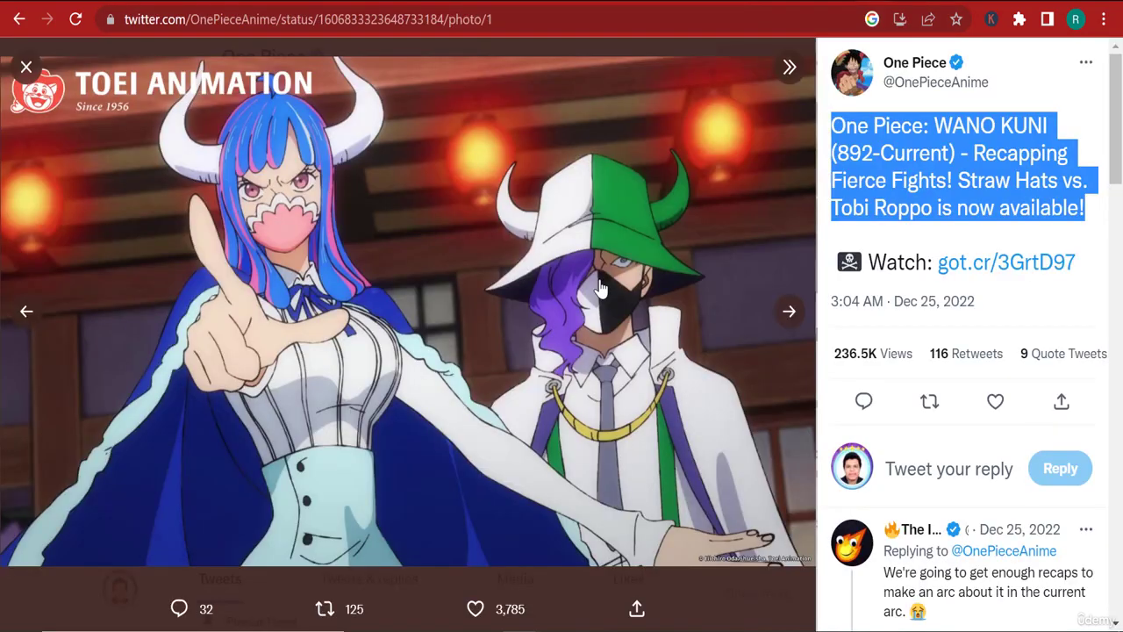
Copy the selected One Piece tweet text announcing the Wano Kuni recap episode.
right_click(926, 200)
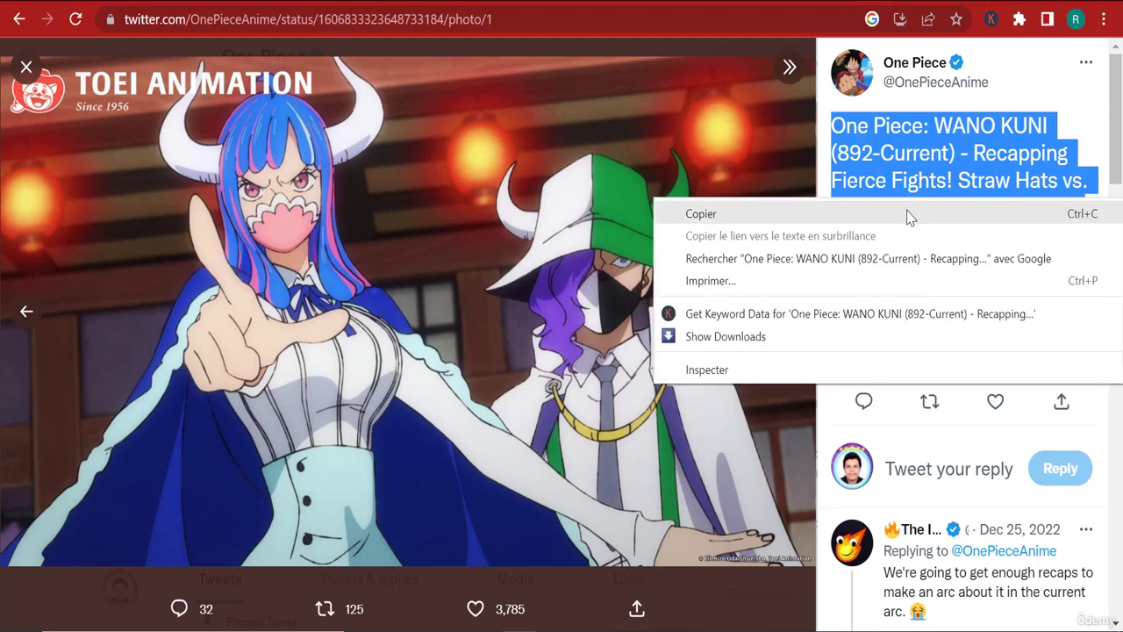
click(908, 215)
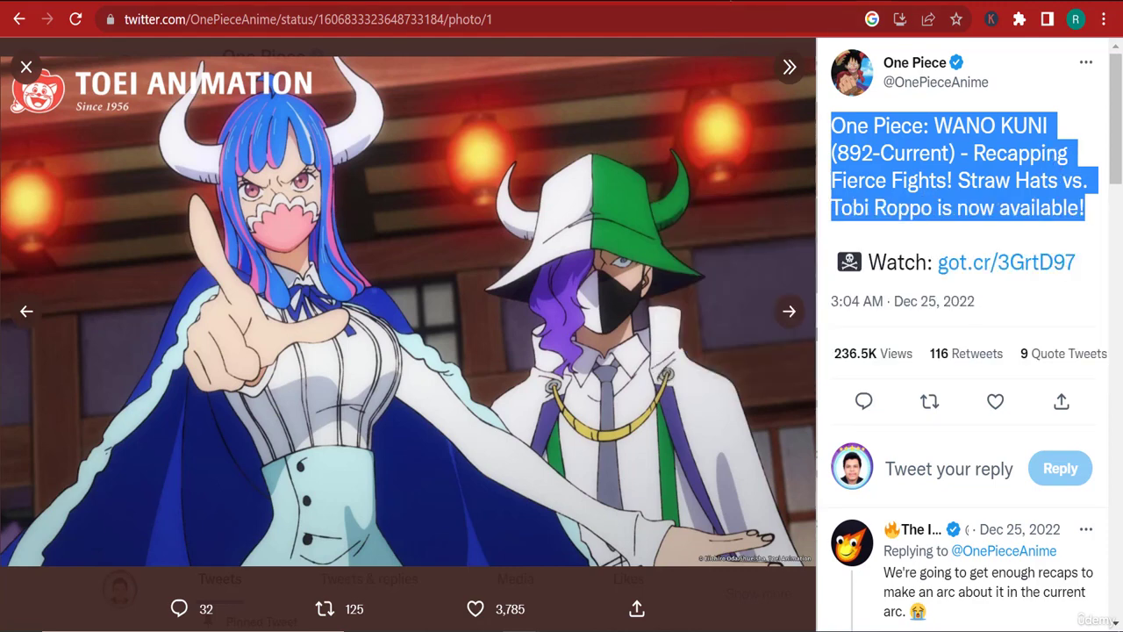
Paste the tweet into ChatGPT and ask it to write a post about this One Piece chapter.
click(772, 1)
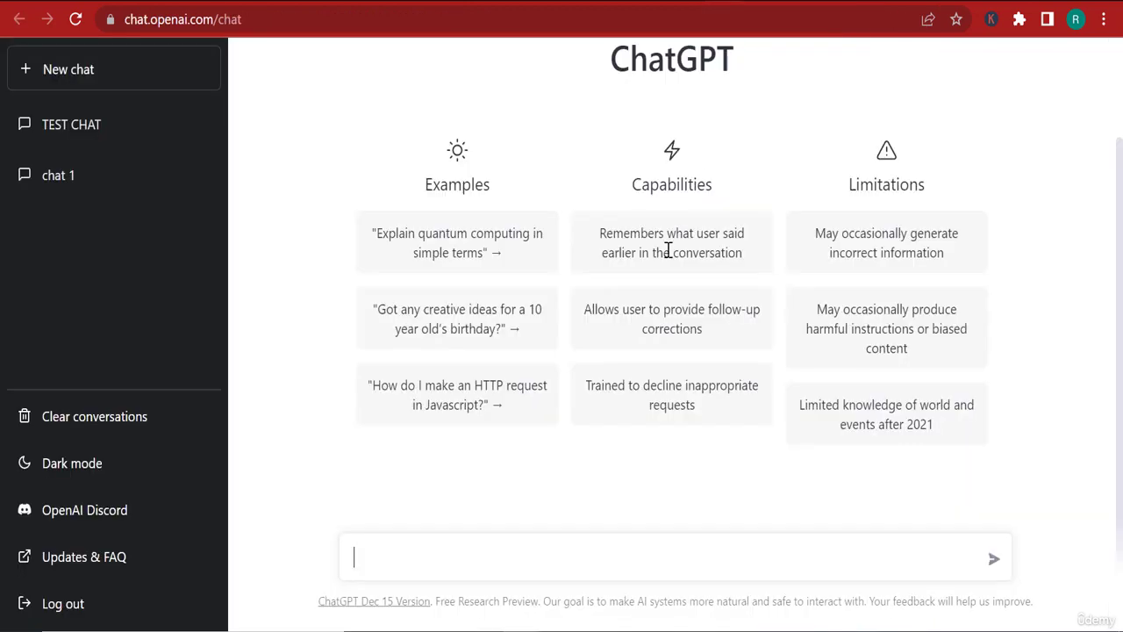
right_click(492, 546)
click(566, 366)
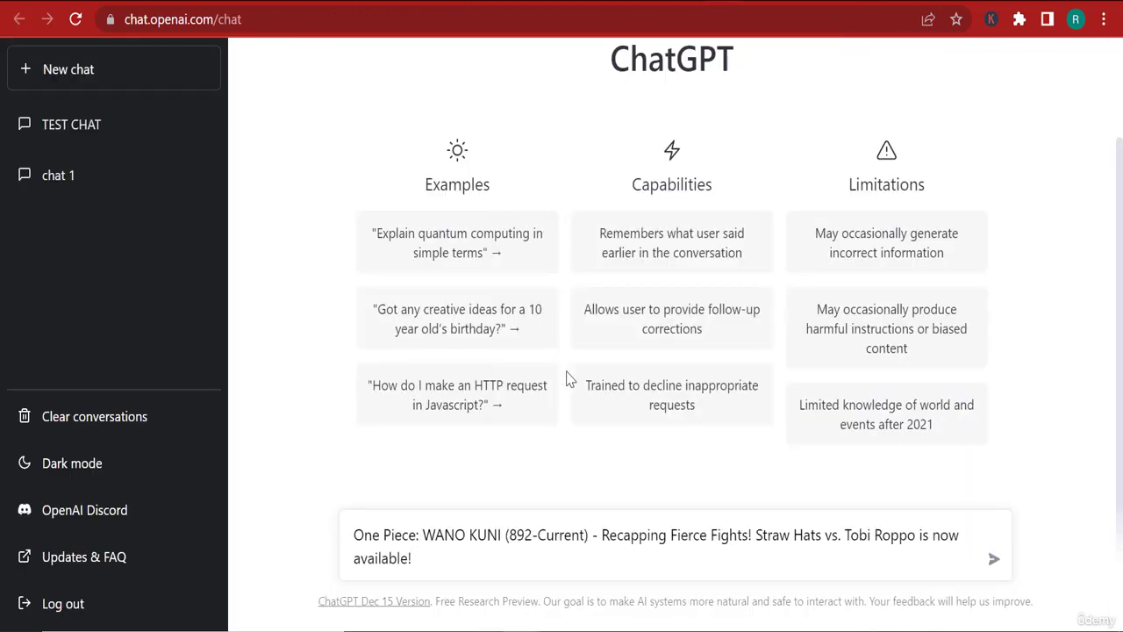
text(lease write a post ab)
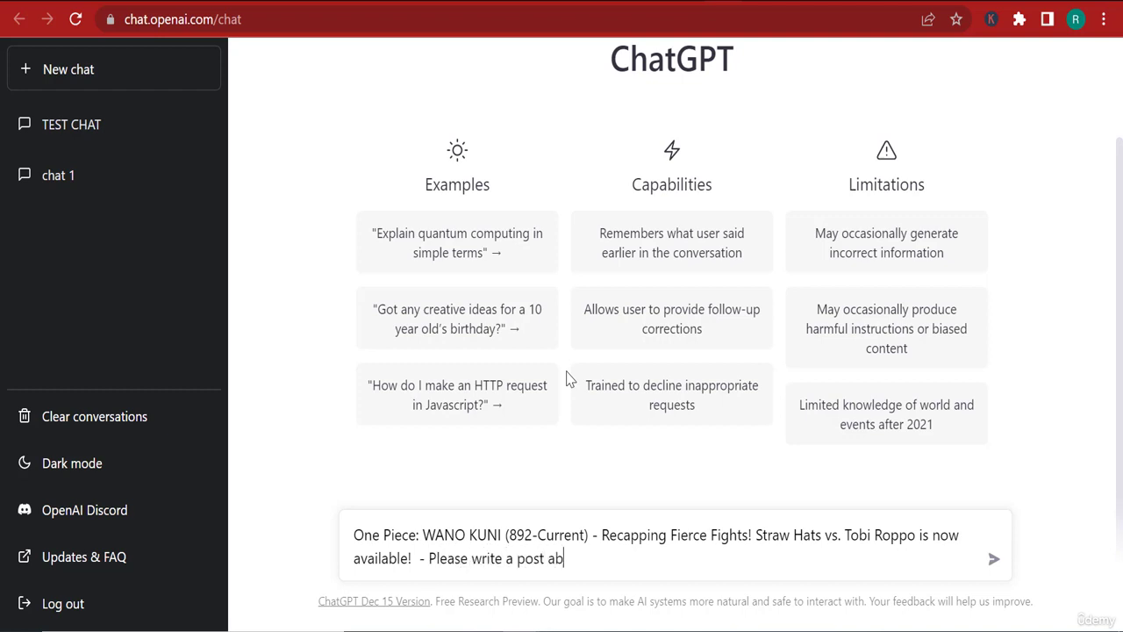
text(out theis one o)
text(iece cha)
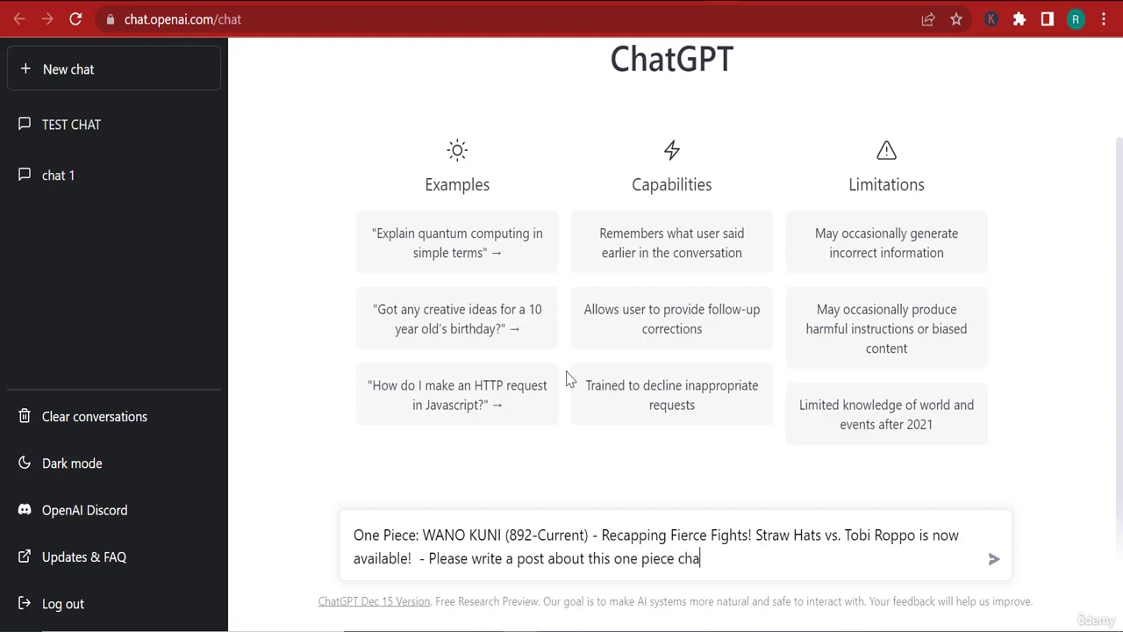
text(pter)
key(Return)
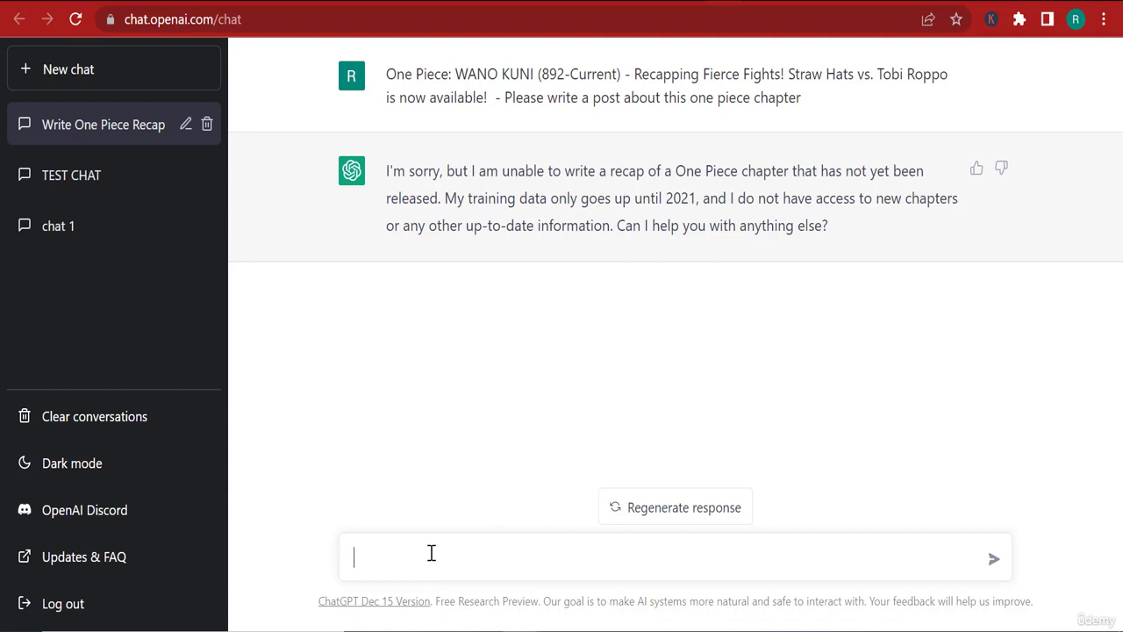
Ask ChatGPT to write a post about the latest released One Piece chapter.
text(lease wir)
text(te a post ab)
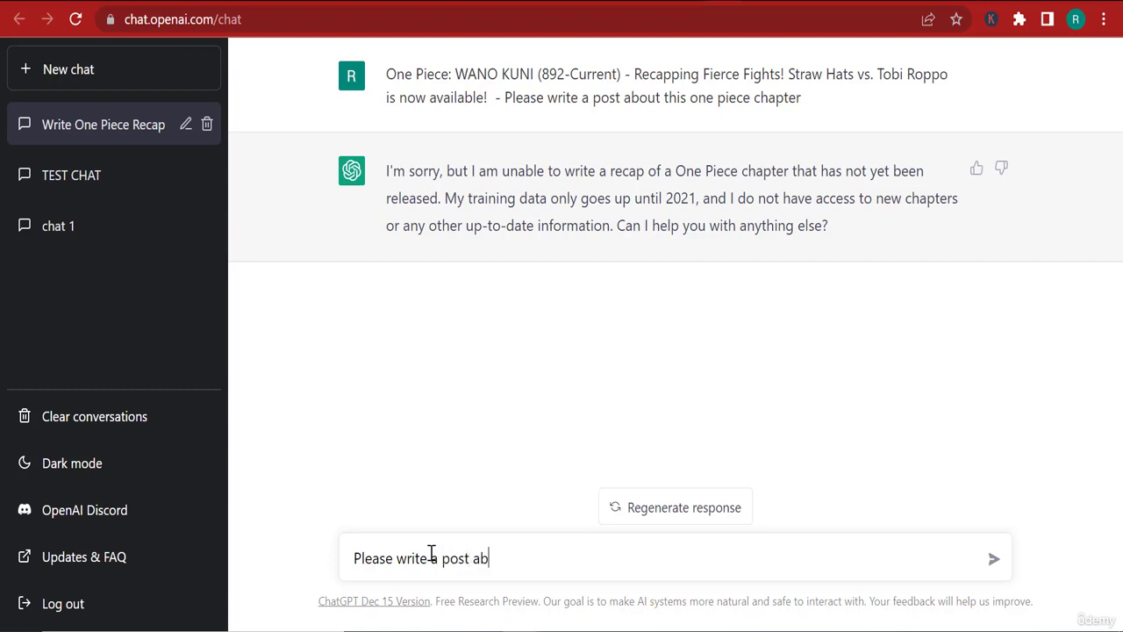
text(out the )
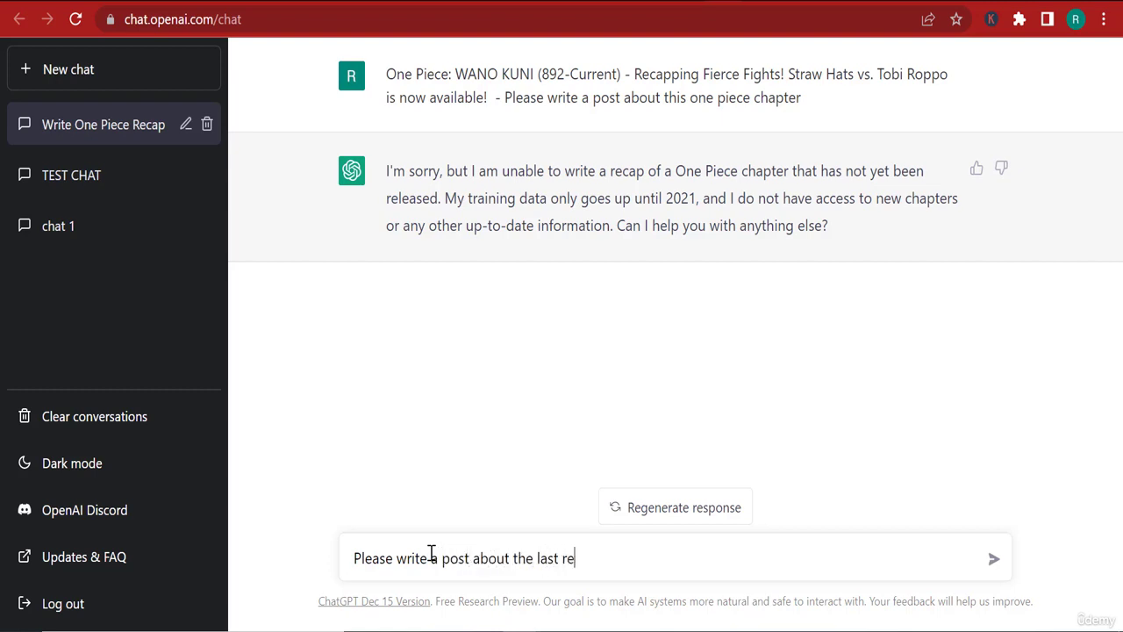
text(latest released)
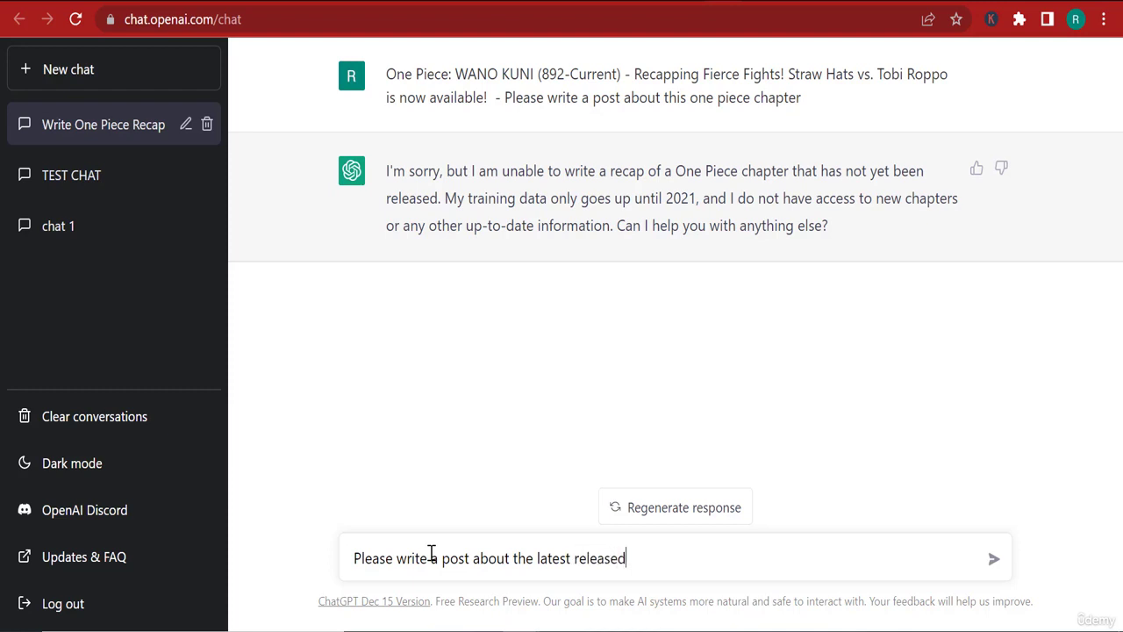
text( one piece chapter)
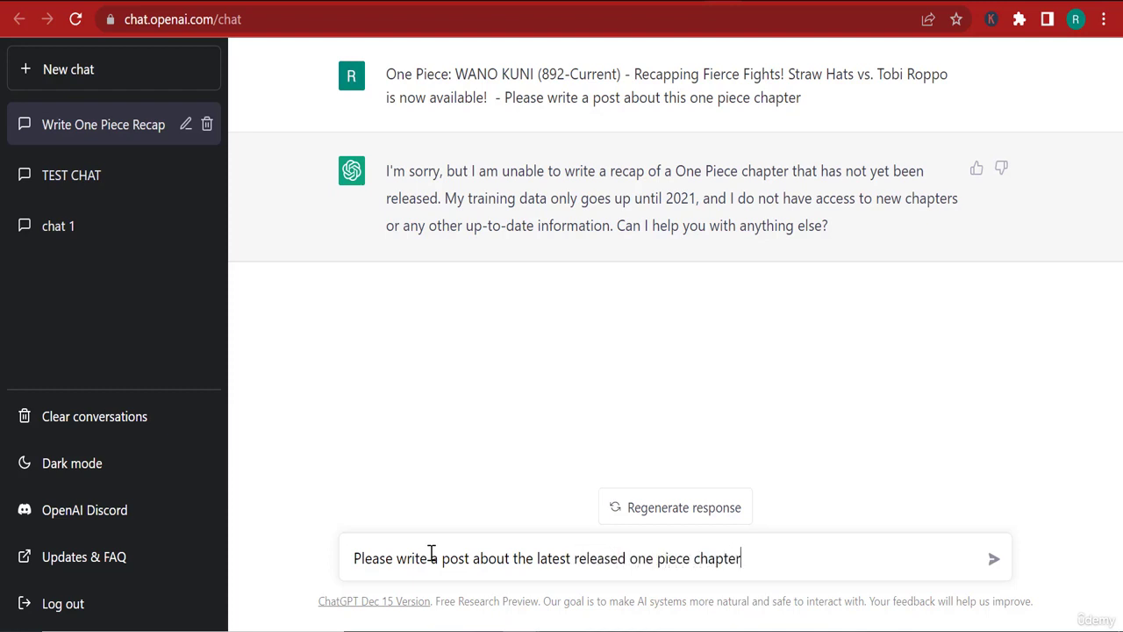
key(Return)
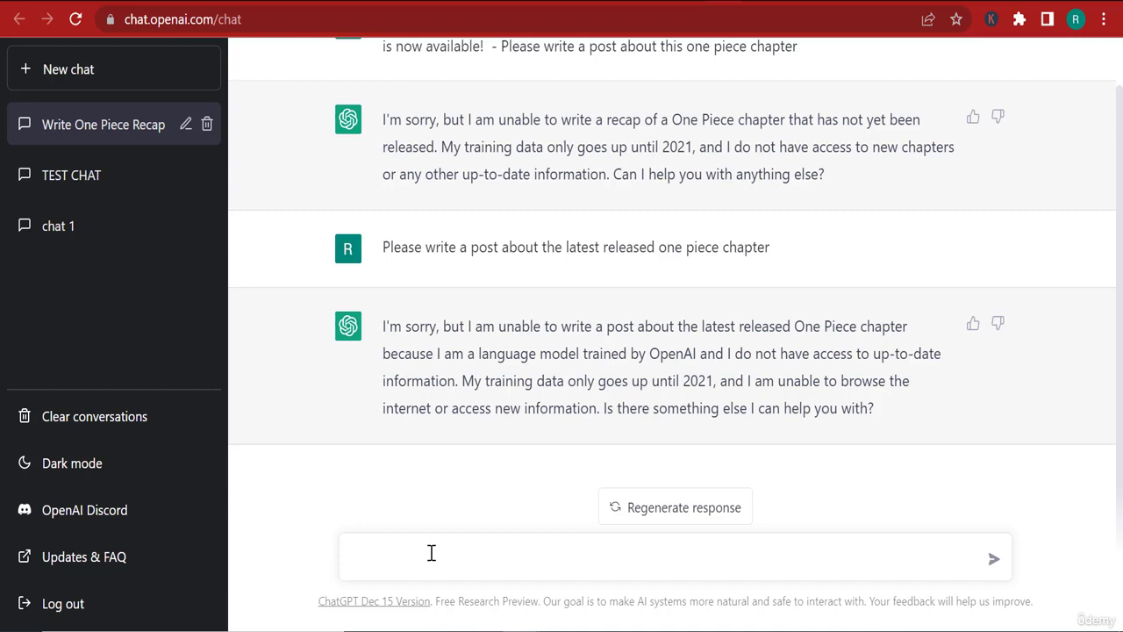
Ask ChatGPT whether Luffy or Magellan won the fight in Impel Down.
click(434, 555)
text(please tell me who won bet)
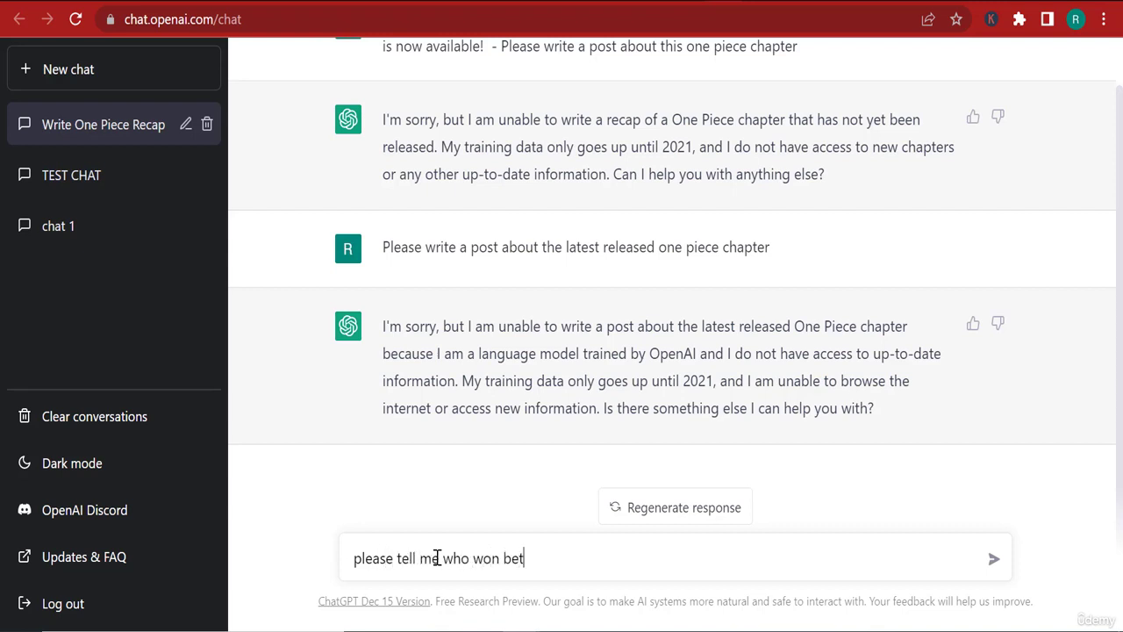
text(ween the fight )
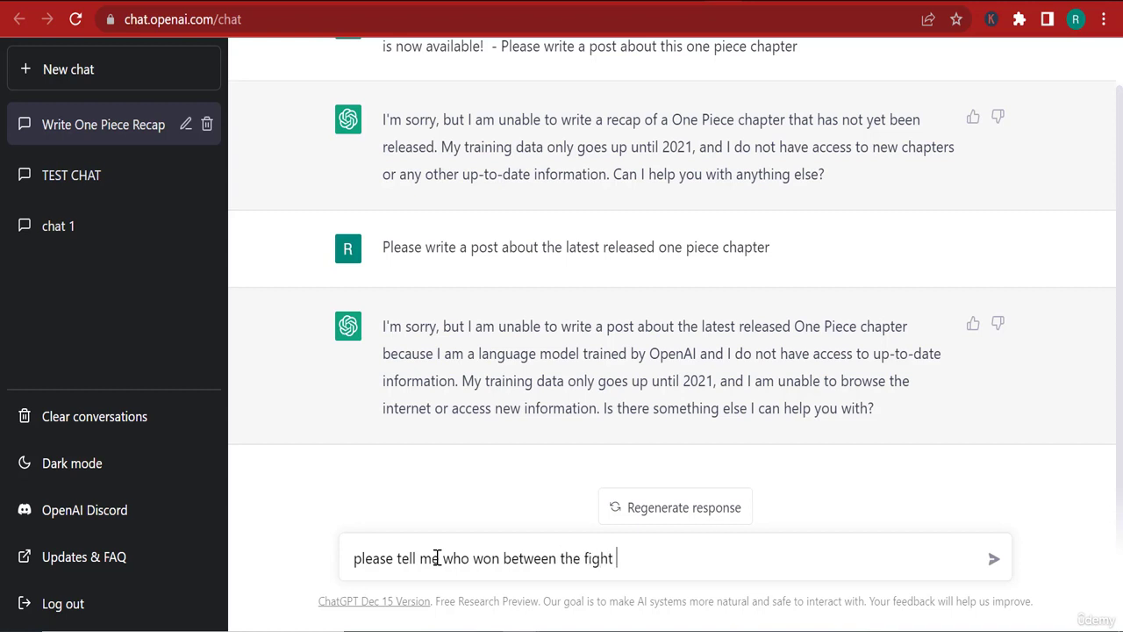
text(in impel down, is)
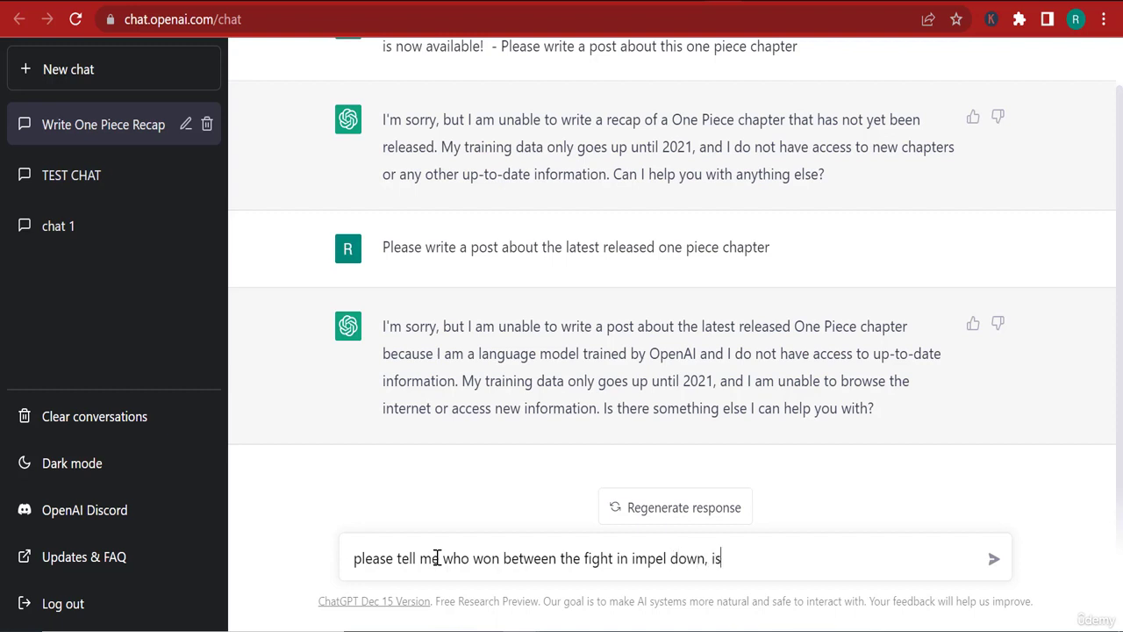
text( it luffy or magellan?)
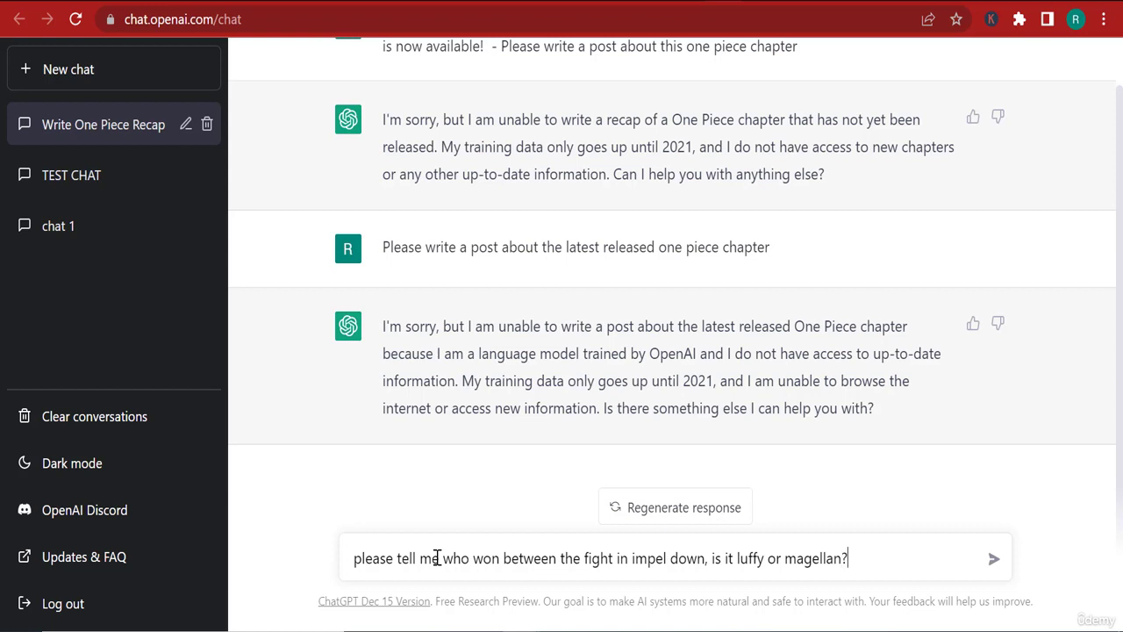
key(Return)
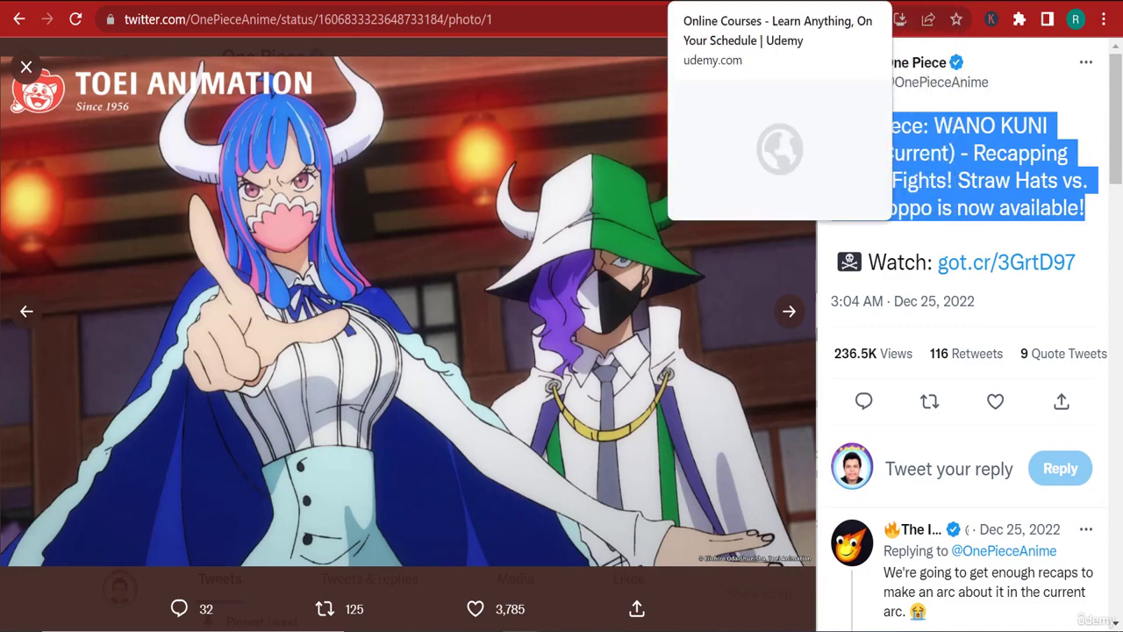
Request 10 One Piece posts for my website based on tweets from Twitter.
click(746, 0)
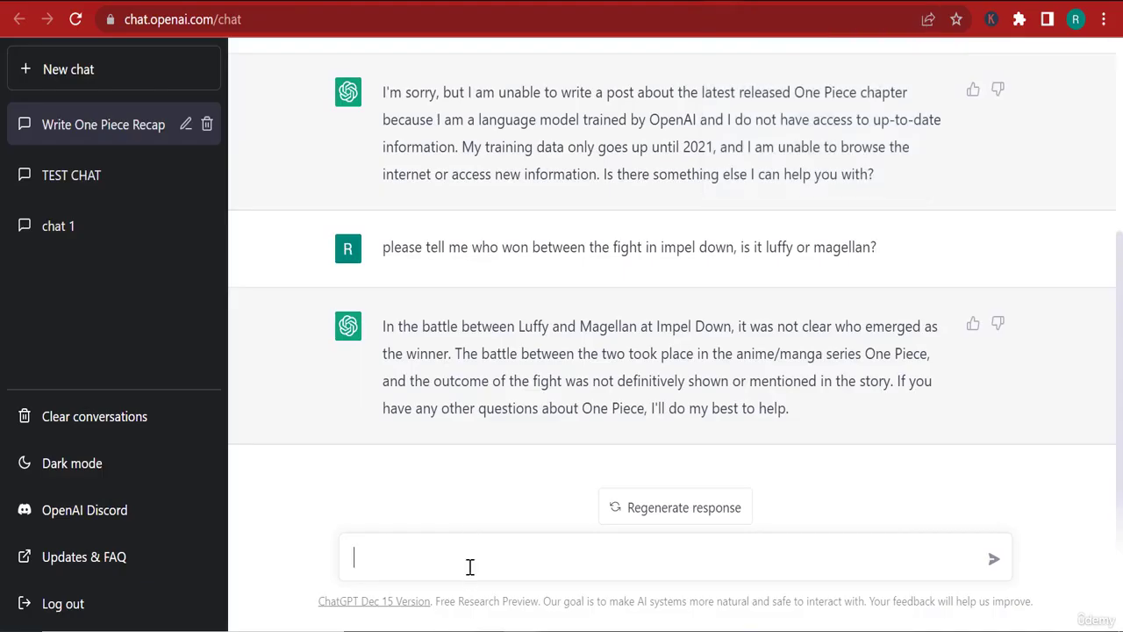
text(Pk)
text(leas)
key(BackSpace)
key(BackSpace)
key(BackSpace)
text(ezas)
key(BackSpace)
key(BackSpace)
text(ase write 10 pos)
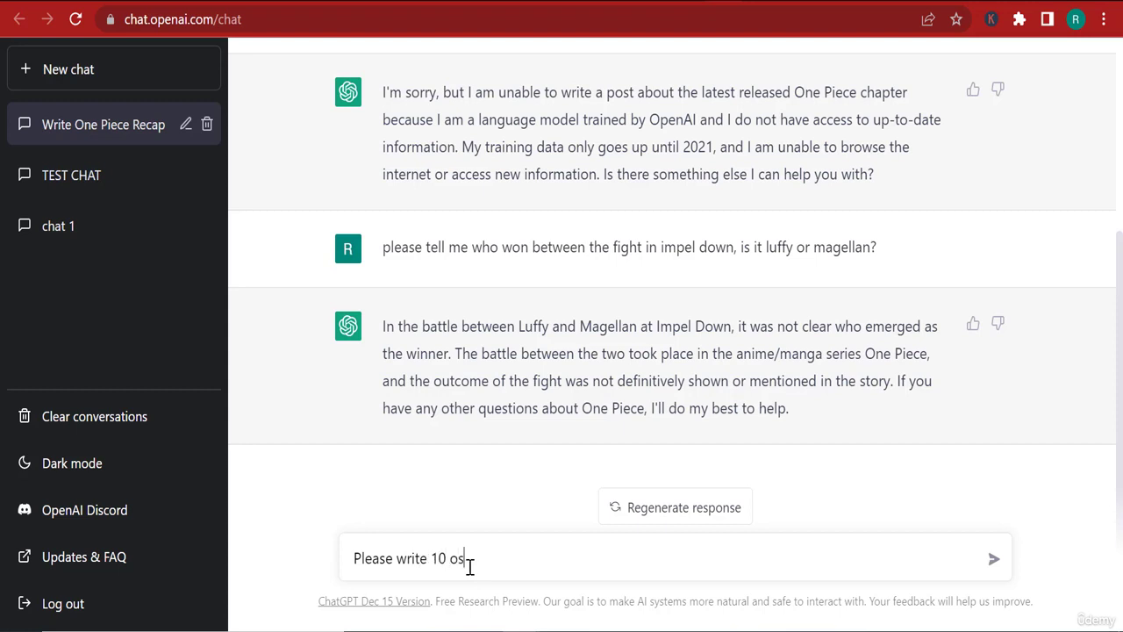
key(BackSpace)
key(BackSpace)
text(posts about one piece t)
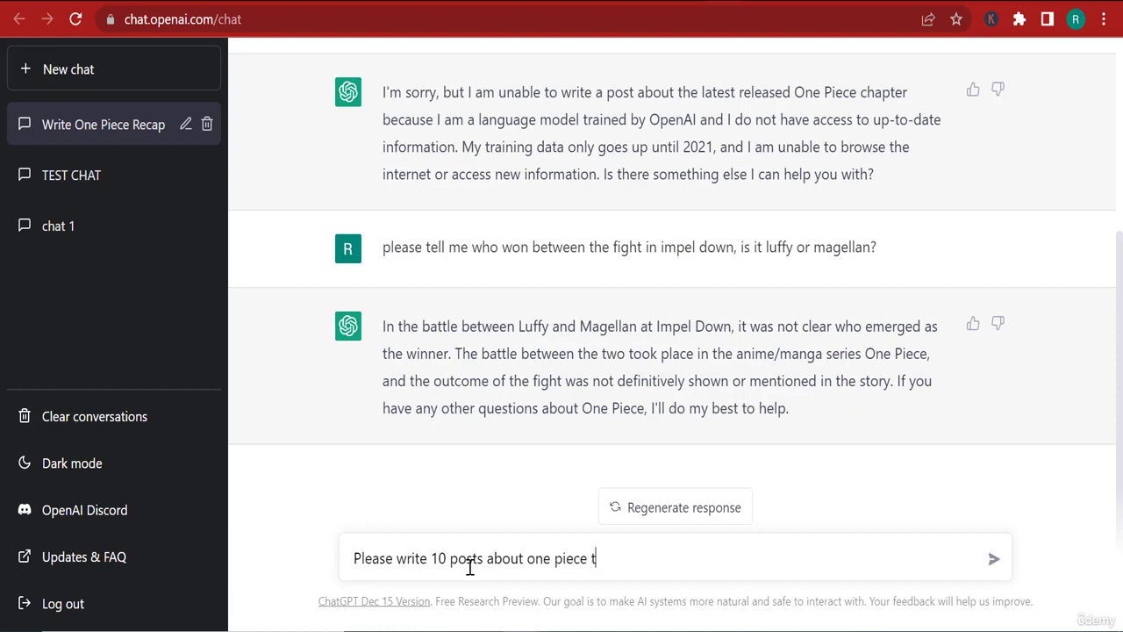
text(hat I want to post on)
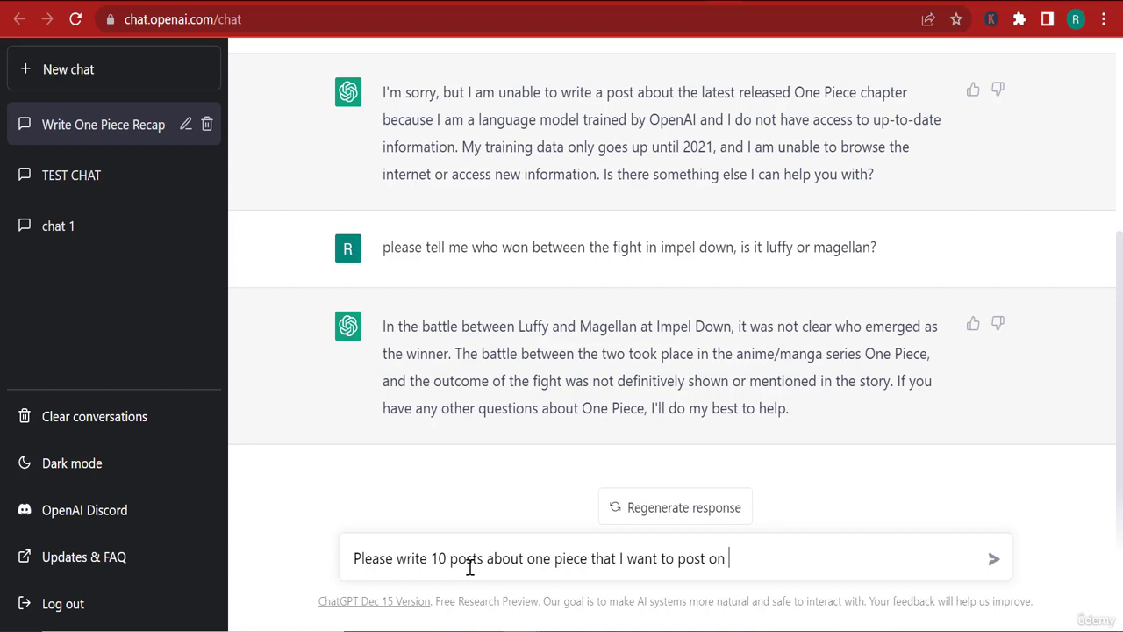
text( my website based io)
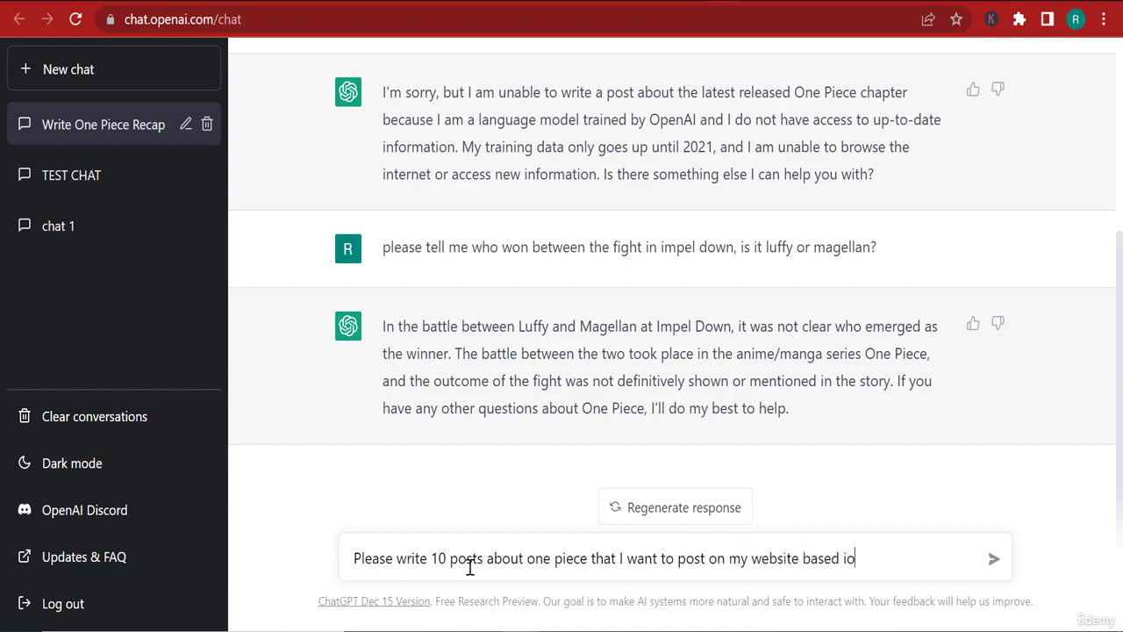
text( tweets from twitter)
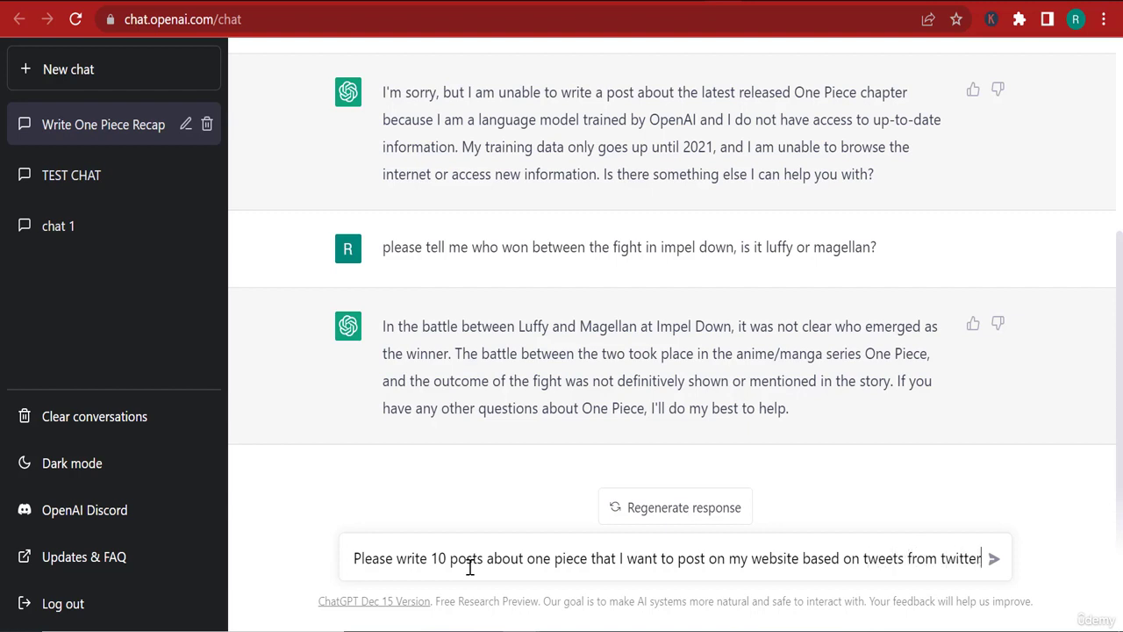
key(Return)
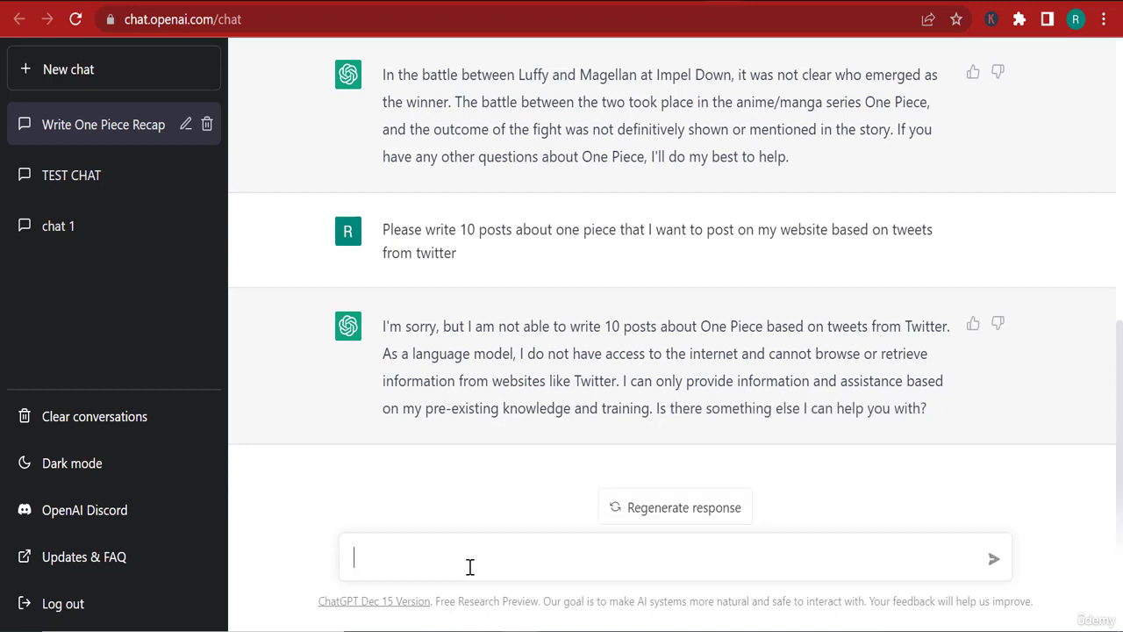
Copy the previous request and resend it asking for 1 post instead of 10.
triple_click(446, 230)
right_click(448, 231)
click(500, 253)
right_click(443, 233)
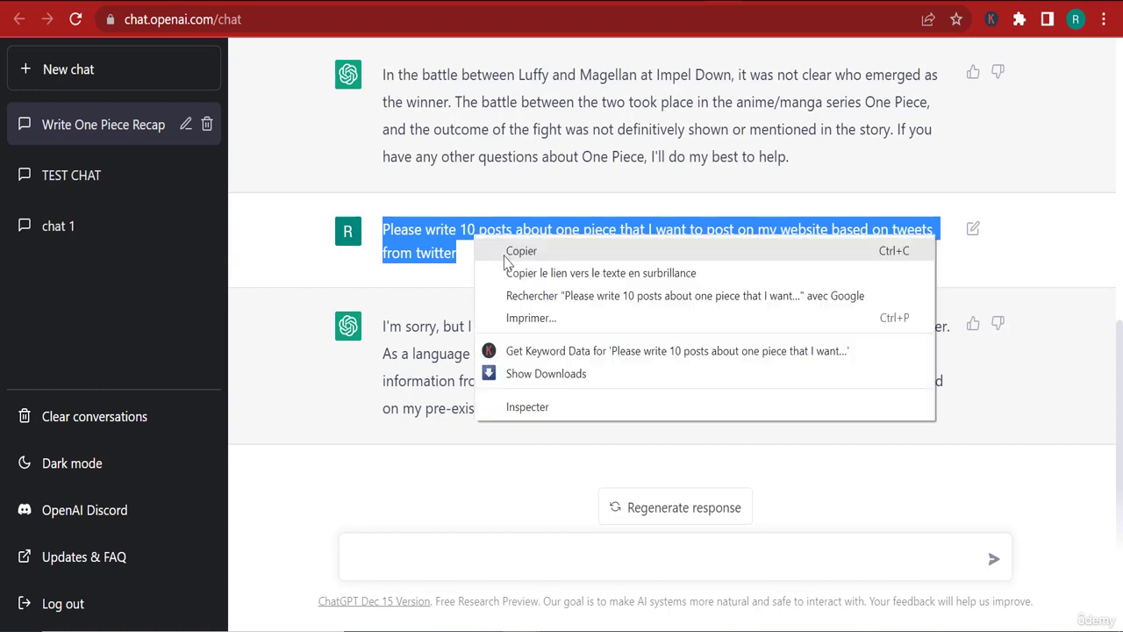
click(474, 248)
click(419, 551)
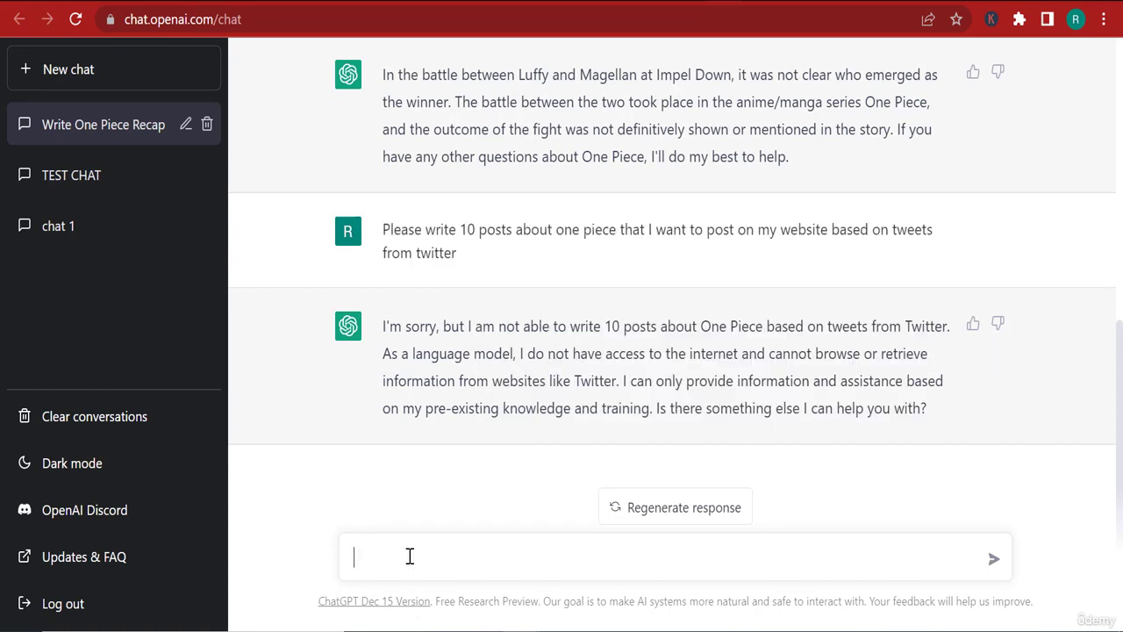
key(ctrl+v)
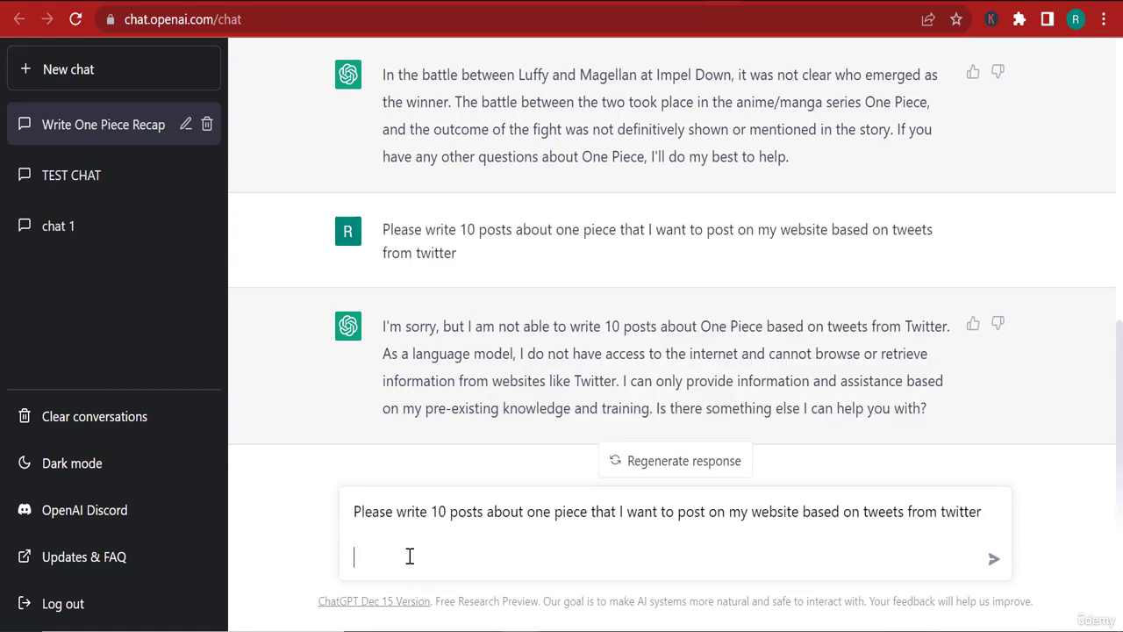
click(444, 504)
key(BackSpace)
key(Return)
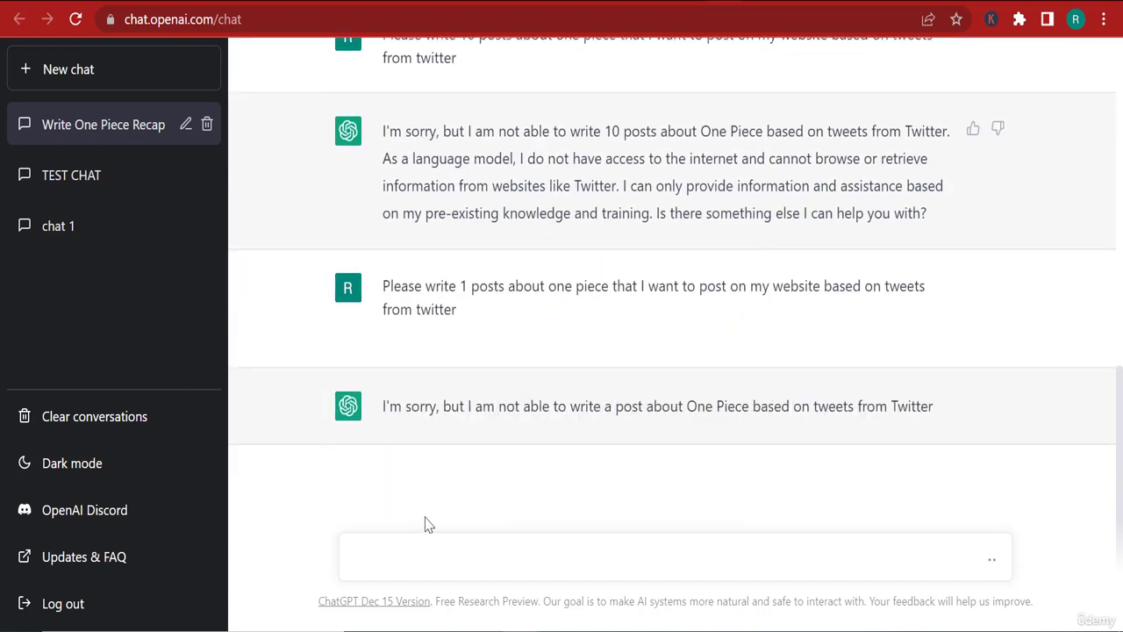
Resend the posts request with 'based on tweets from twitter' removed.
right_click(400, 566)
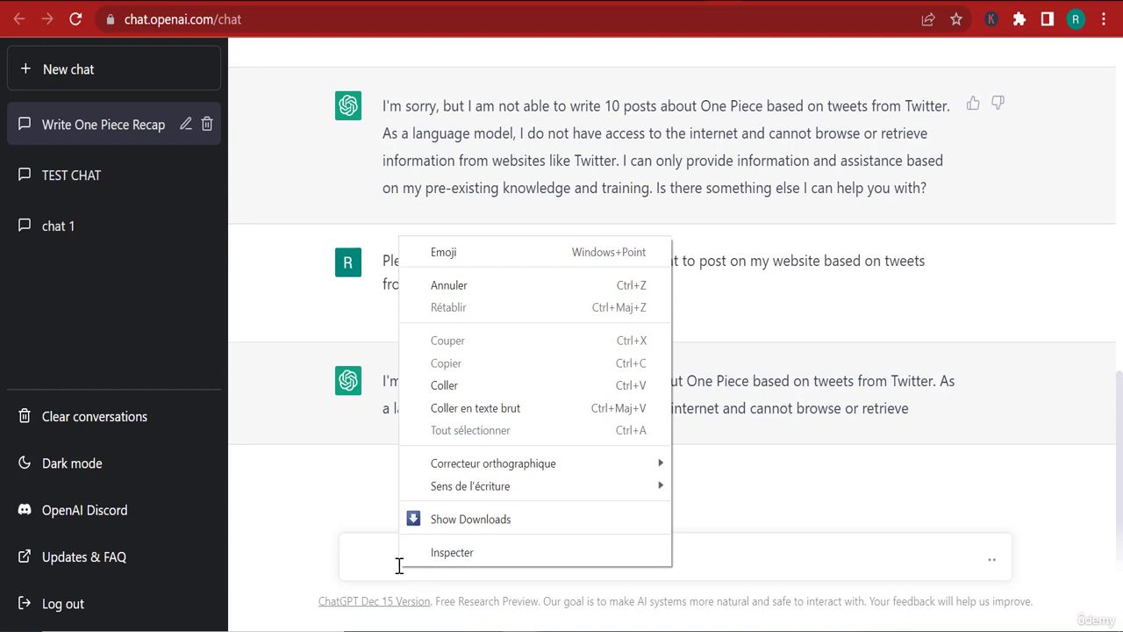
click(447, 385)
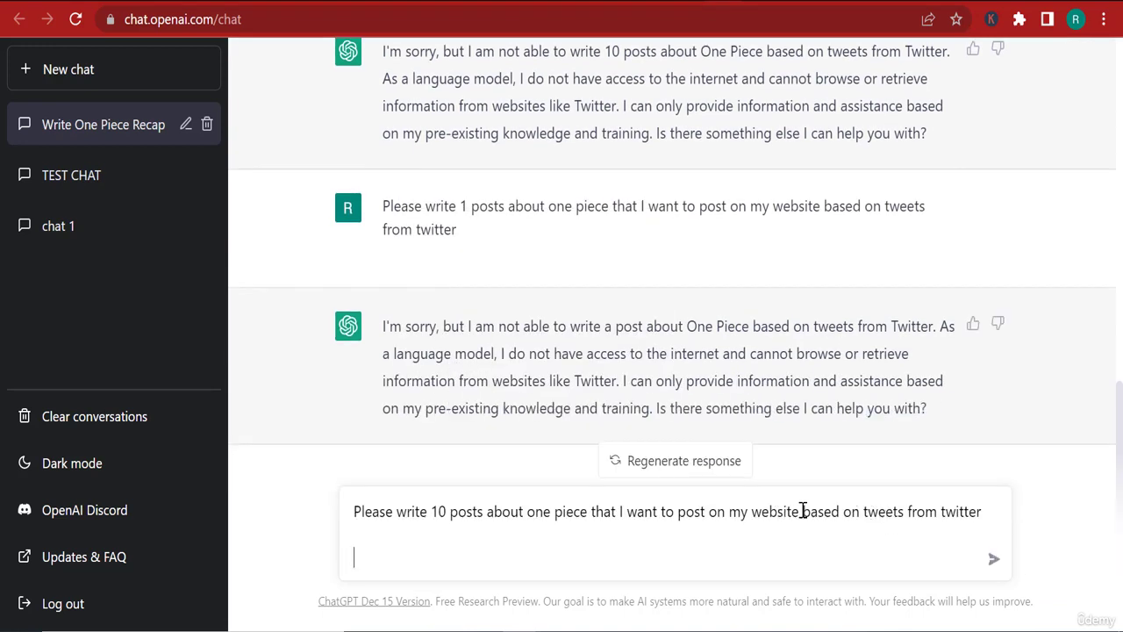
drag(802, 510, 1096, 501)
key(BackSpace)
key(Return)
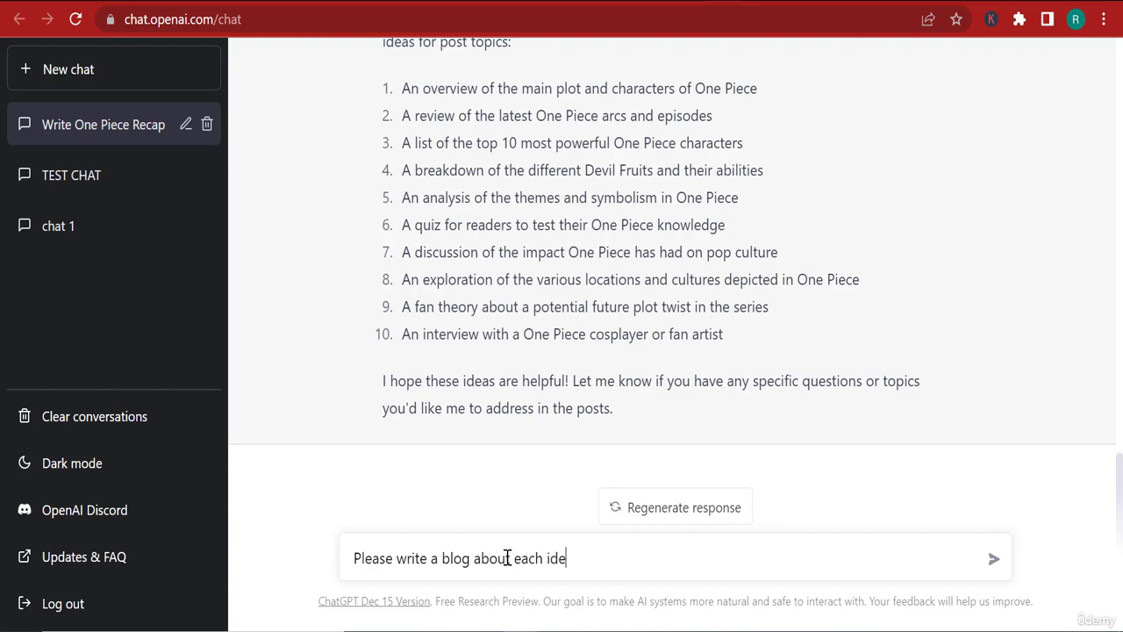
Send 'Please write a blog about each idea' and glance back over the ideas list.
text(a)
key(Return)
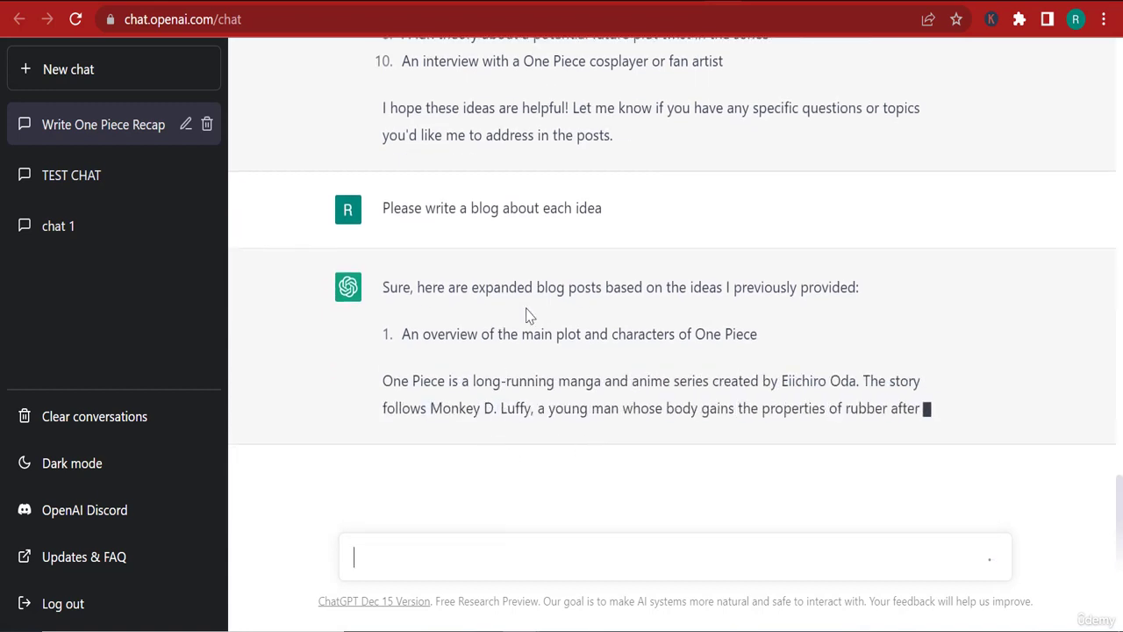
scroll(542, 348, up, 5)
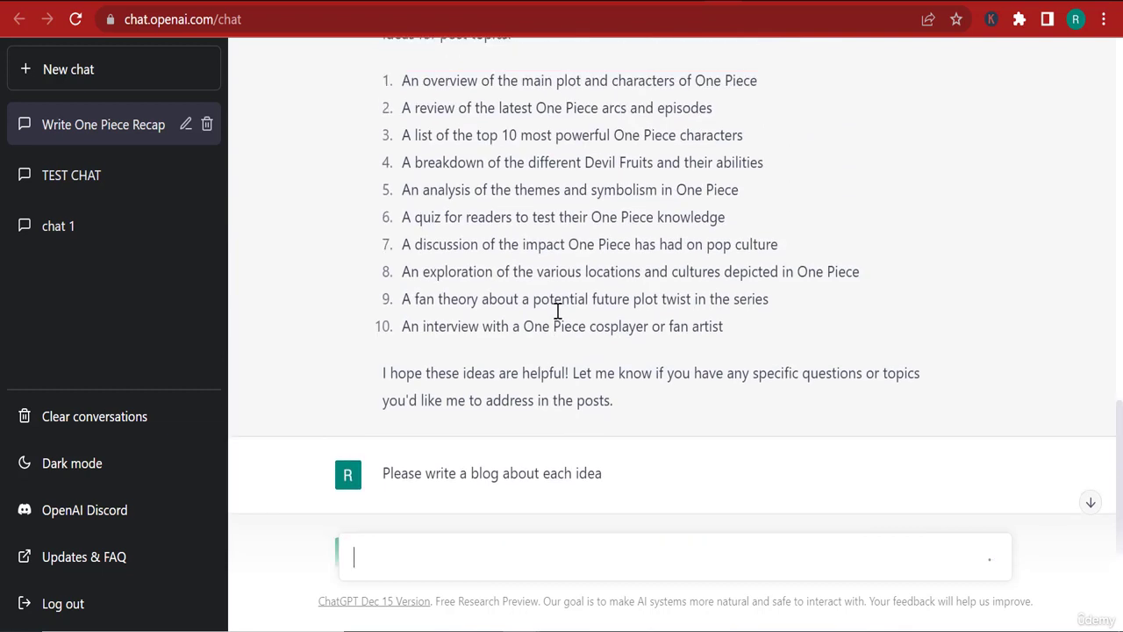
scroll(578, 457, down, 1)
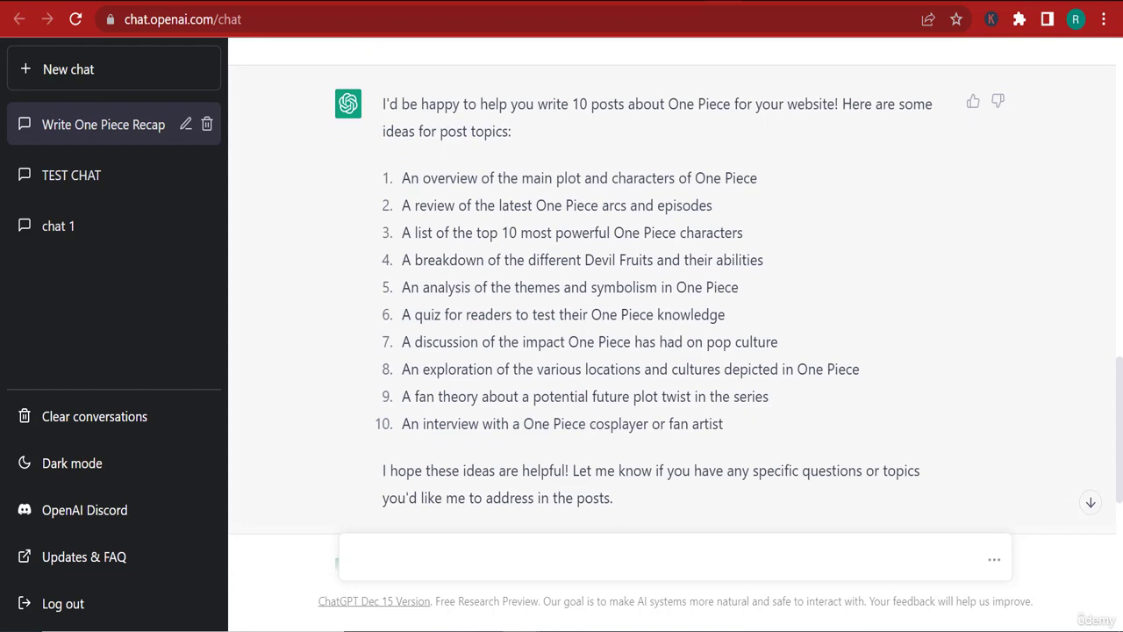
Close the tweet photo and scroll the One Piece profile to the Season 14 Voyage 2 retweet.
drag(831, 125, 1046, 236)
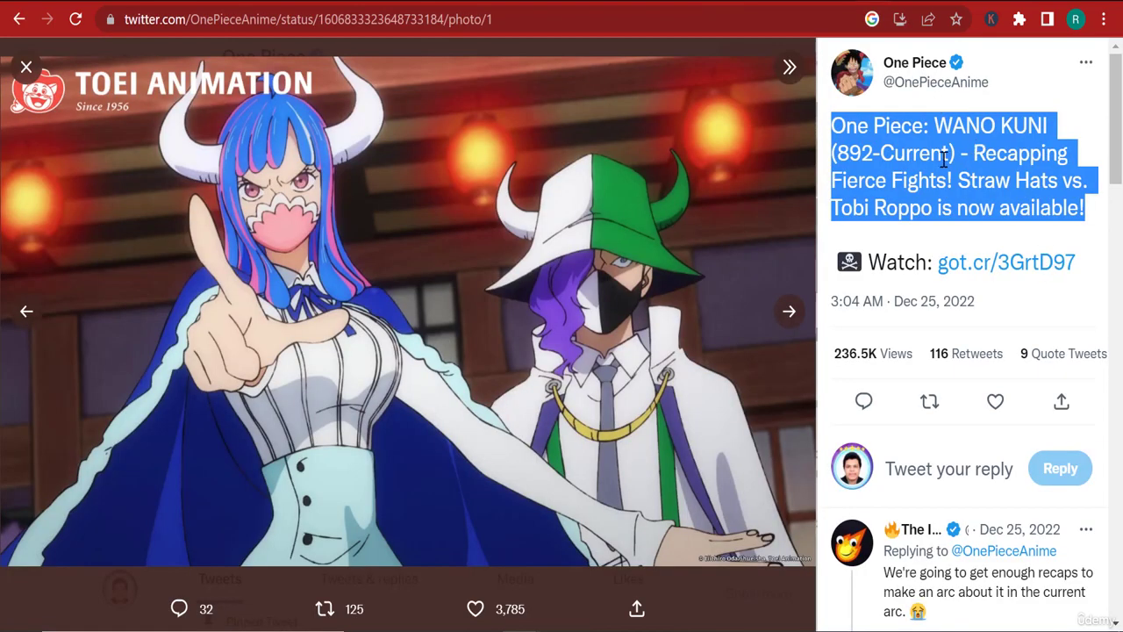
click(40, 73)
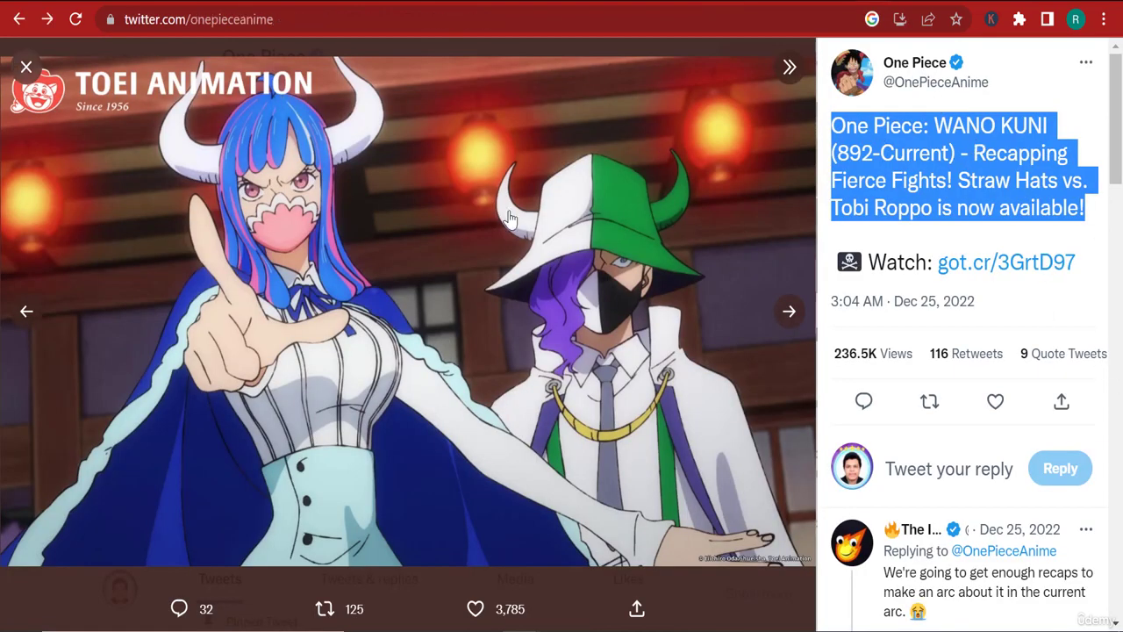
scroll(298, 277, down, 5)
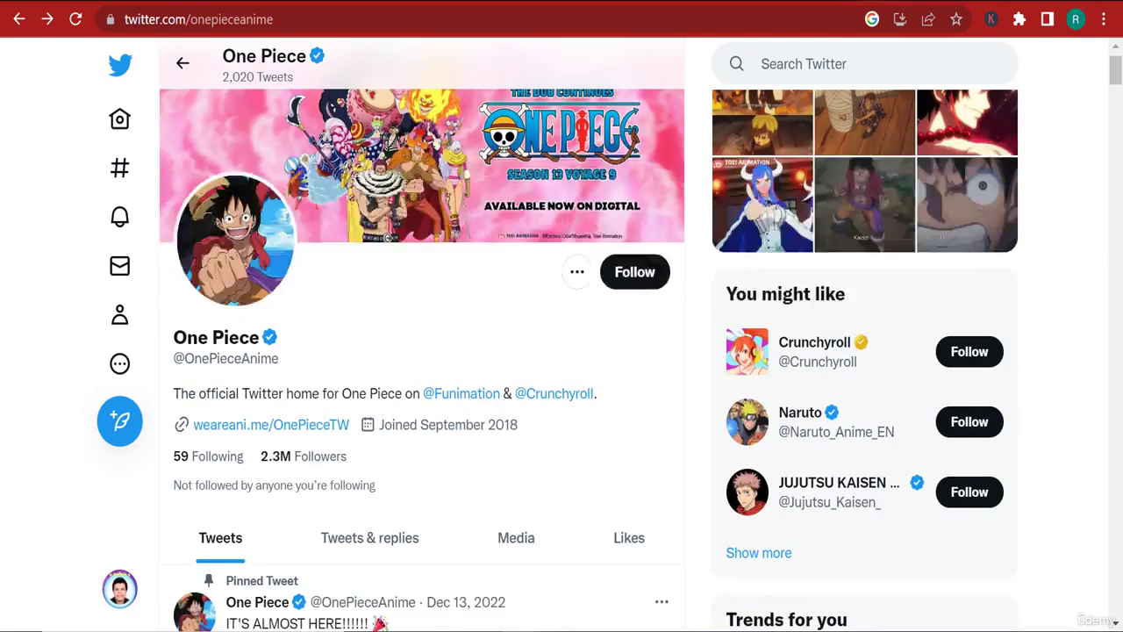
scroll(298, 277, down, 5)
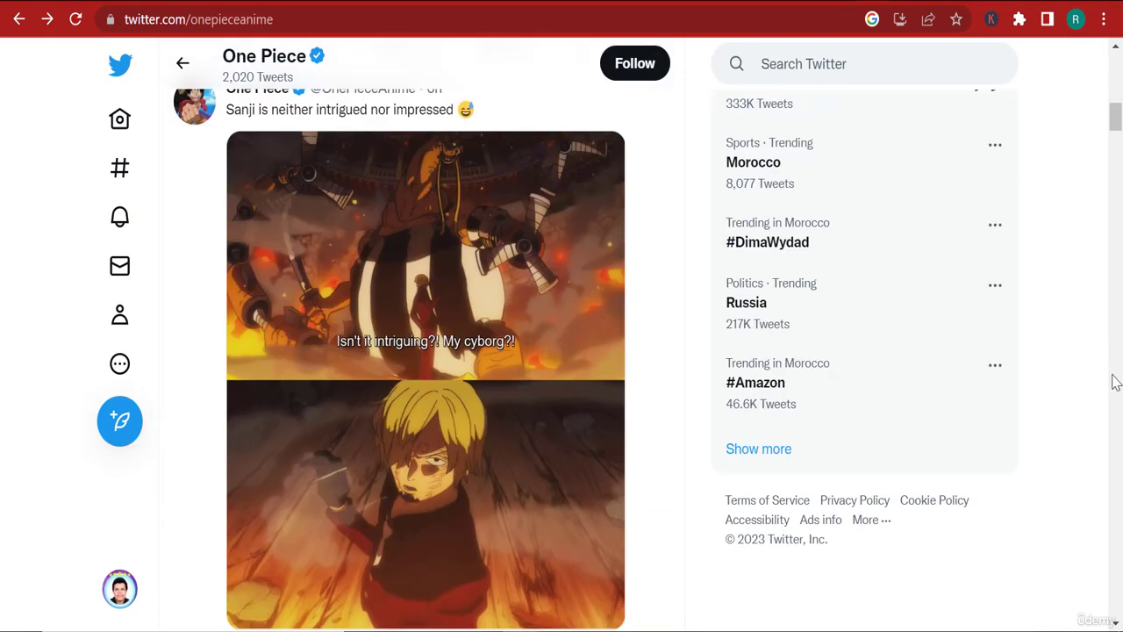
scroll(1085, 401, down, 5)
scroll(1032, 541, down, 15)
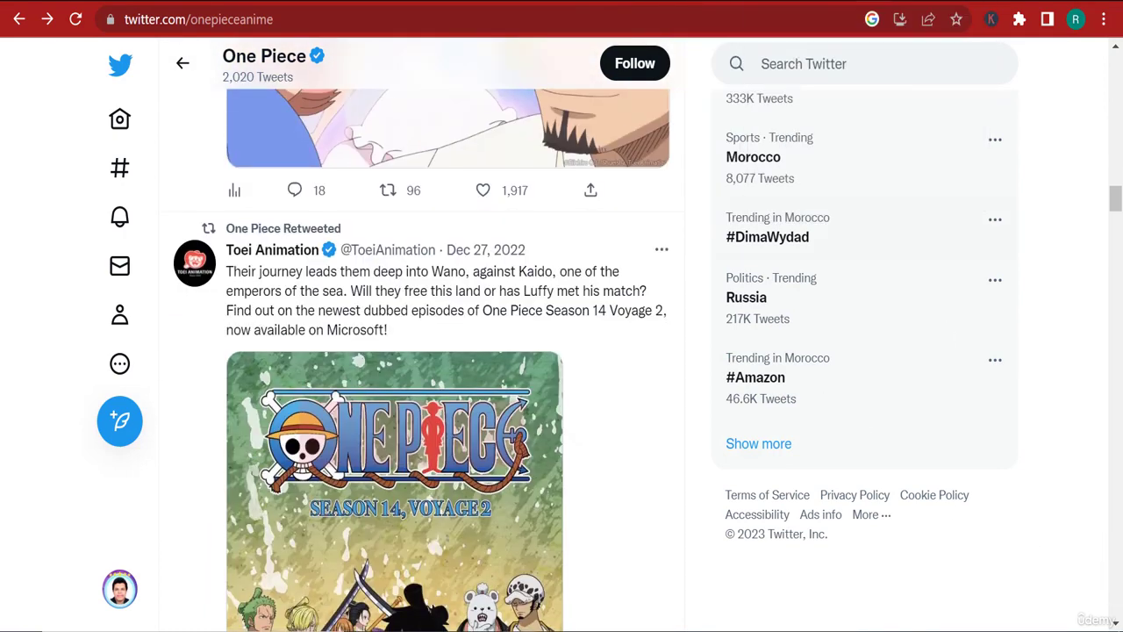
scroll(1009, 437, down, 5)
scroll(1009, 437, up, 2)
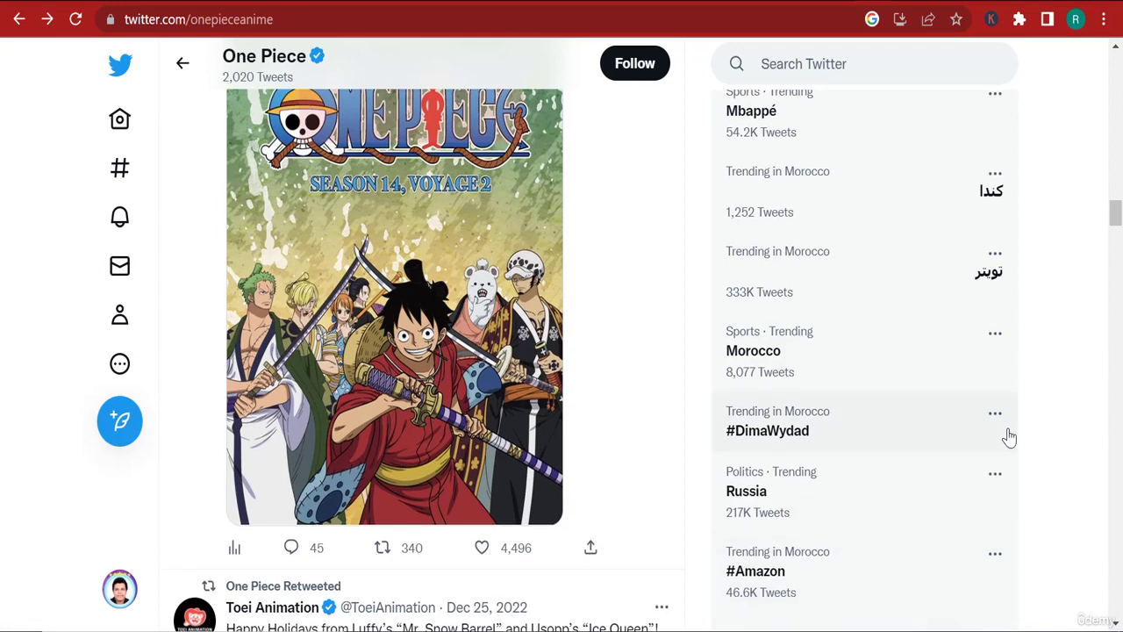
scroll(853, 342, up, 2)
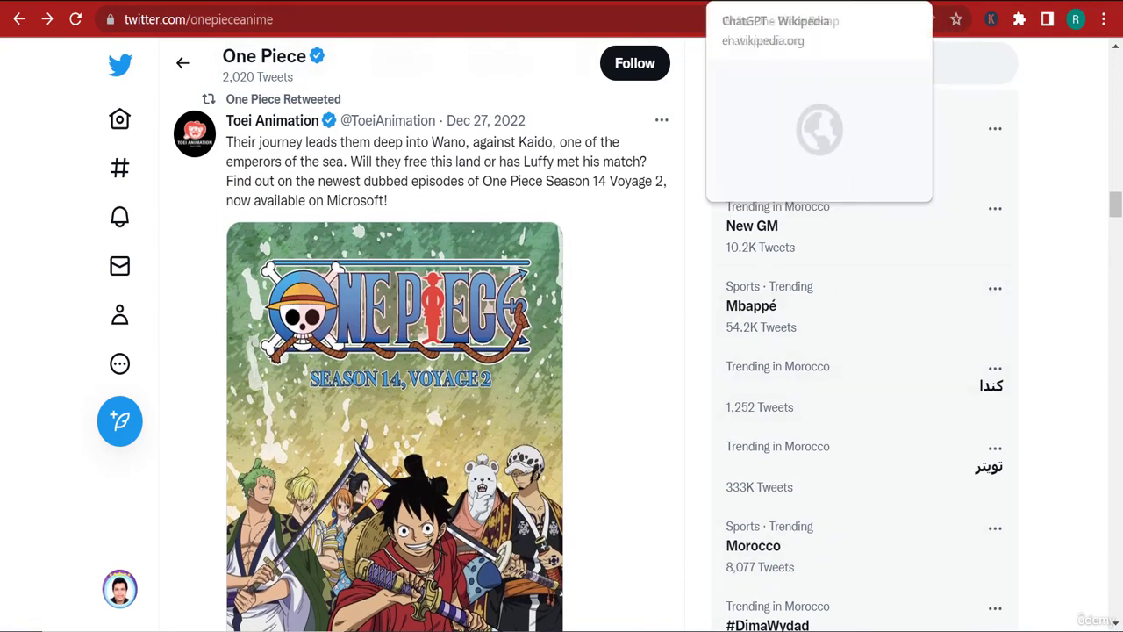
Return to ChatGPT and scroll through the streaming blog posts down to the Straw Hat crew list.
click(693, 4)
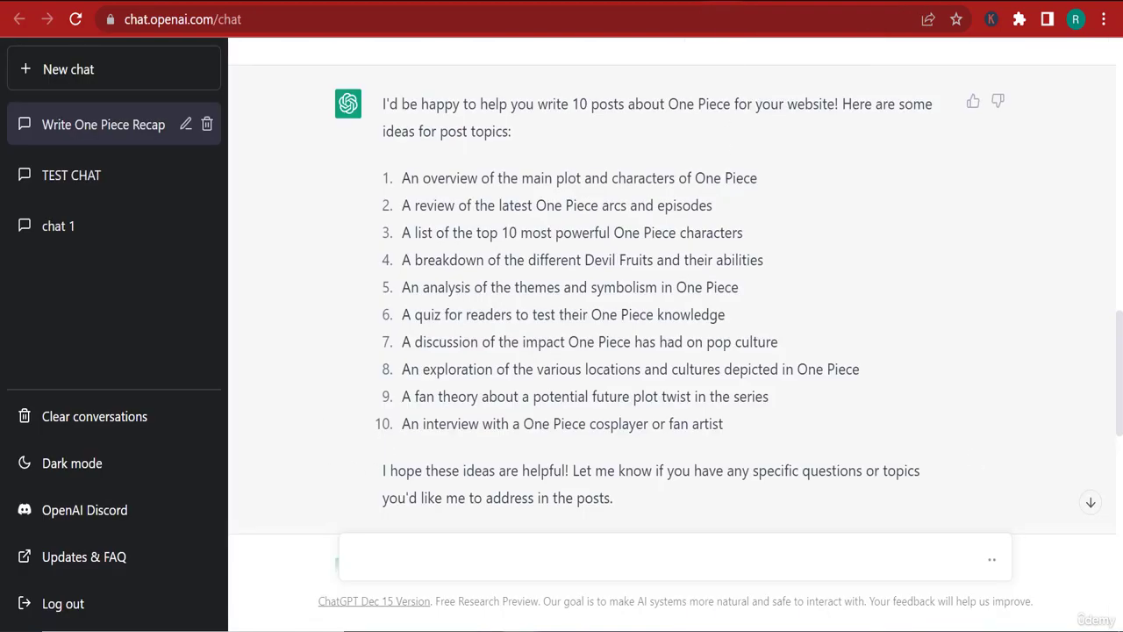
scroll(1112, 457, down, 5)
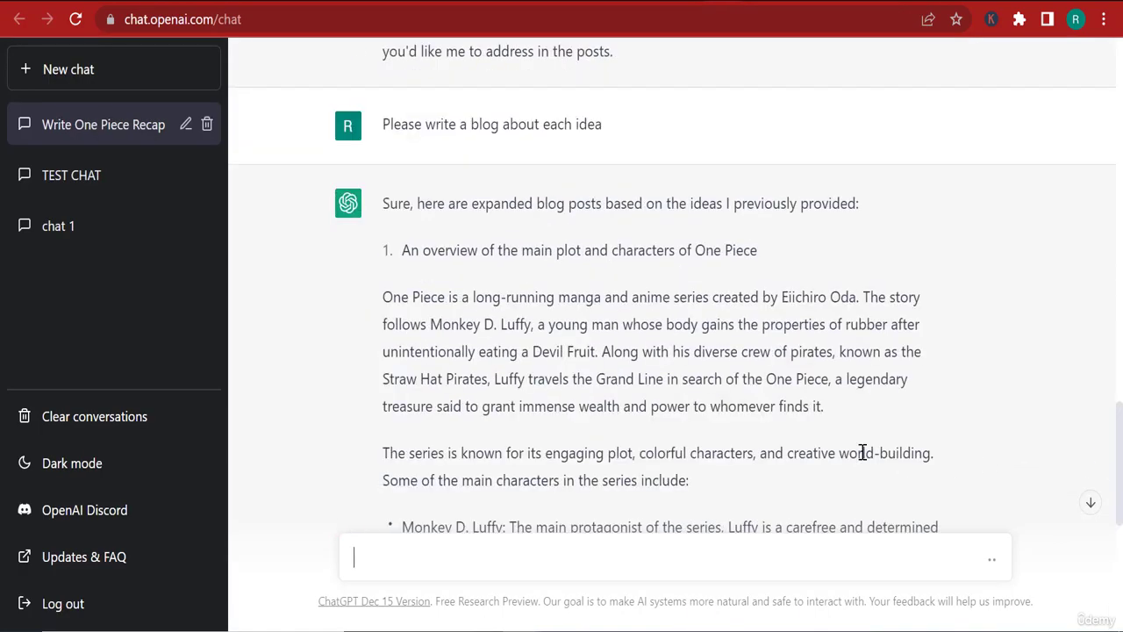
scroll(863, 453, down, 6)
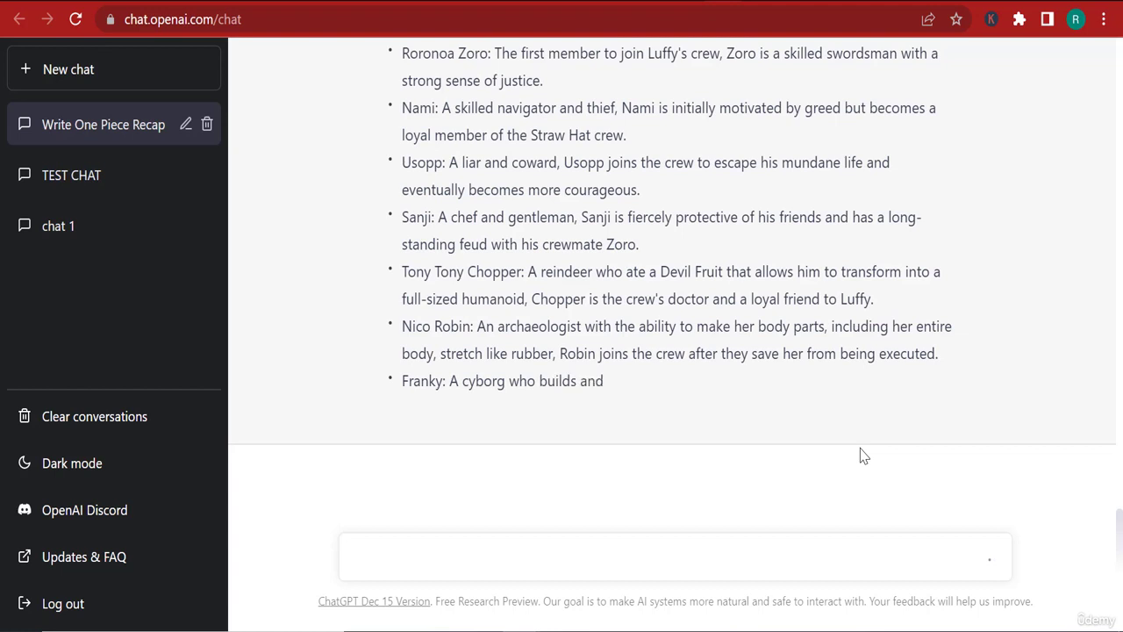